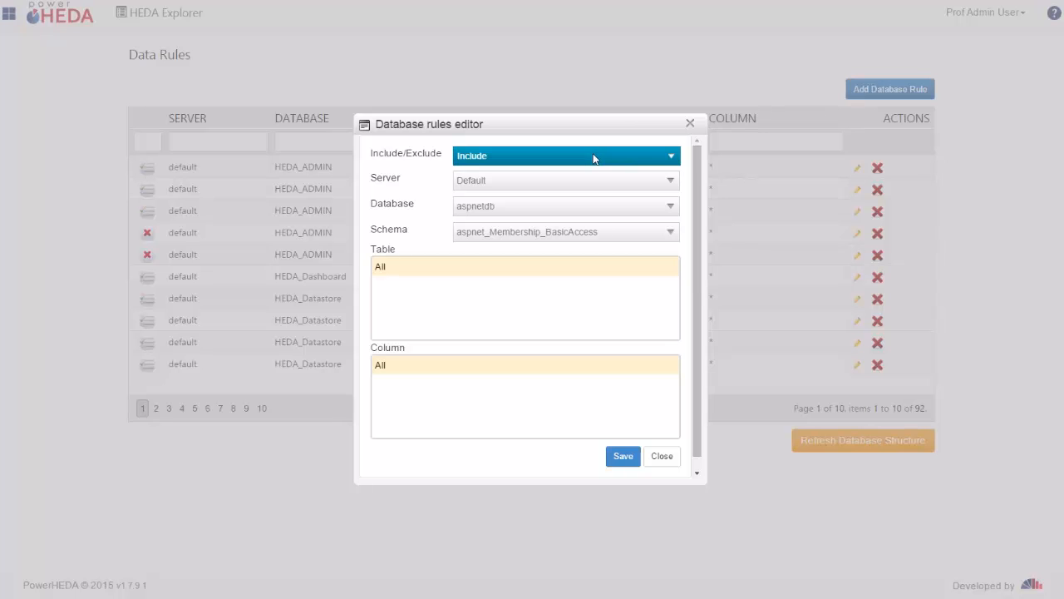
Step: Set the new include rule to server 192.168.0.106, database BugNET and schema dbo
{"action": "left_click", "coordinate": [588, 158]}
{"action": "left_click", "coordinate": [587, 161]}
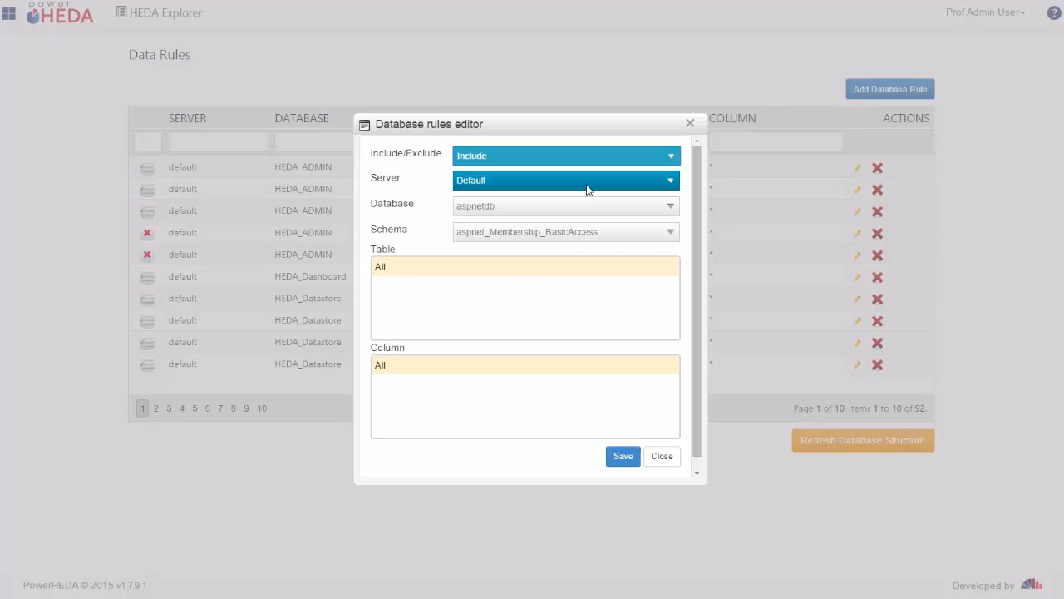
{"action": "left_click", "coordinate": [587, 190]}
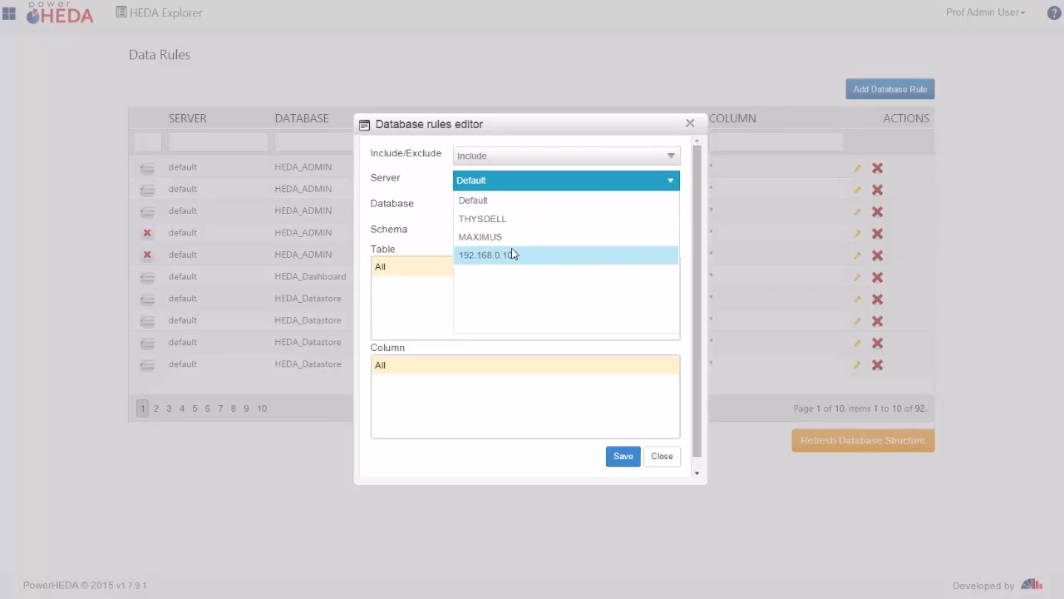
{"action": "left_click", "coordinate": [512, 254]}
{"action": "left_click", "coordinate": [520, 208]}
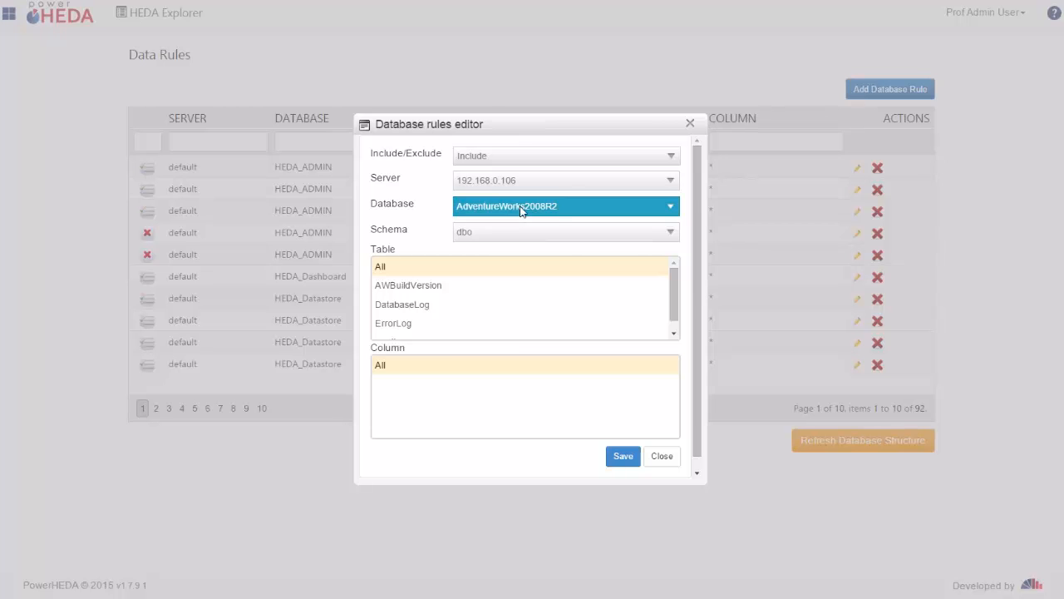
{"action": "left_click", "coordinate": [489, 282]}
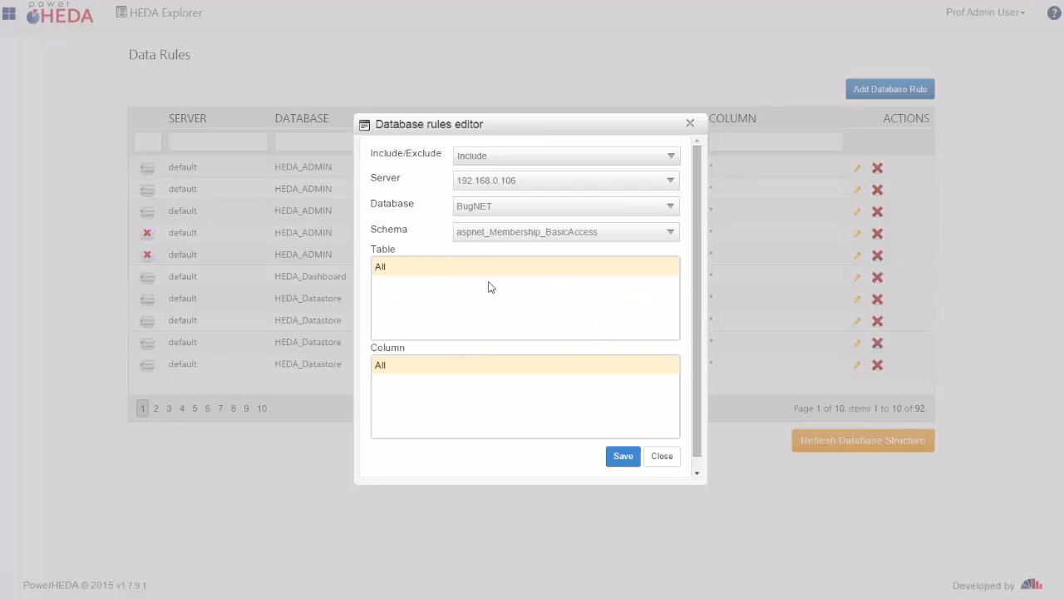
{"action": "left_click", "coordinate": [514, 238]}
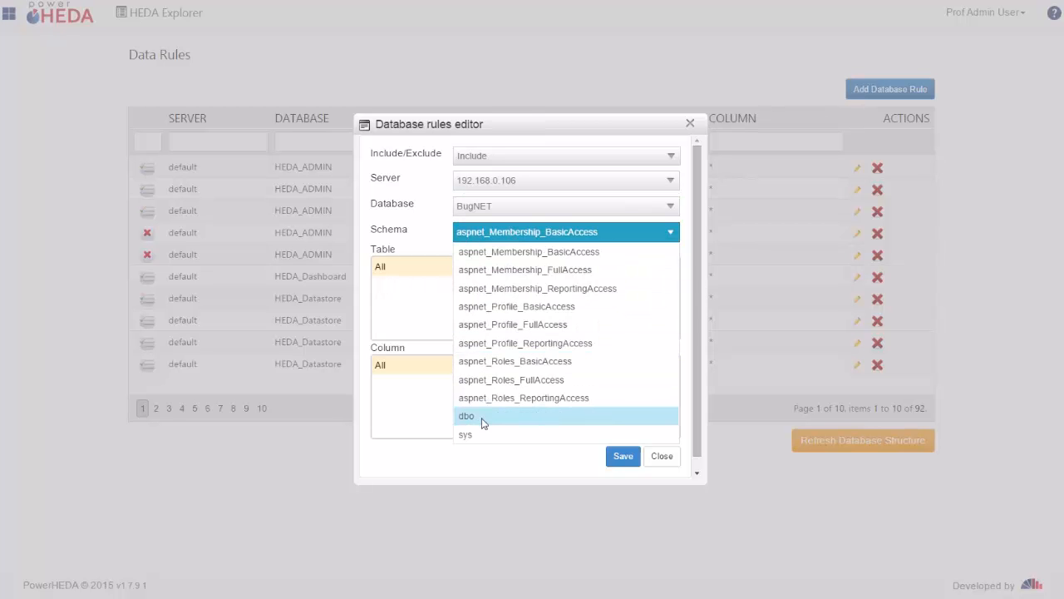
{"action": "left_click", "coordinate": [484, 421]}
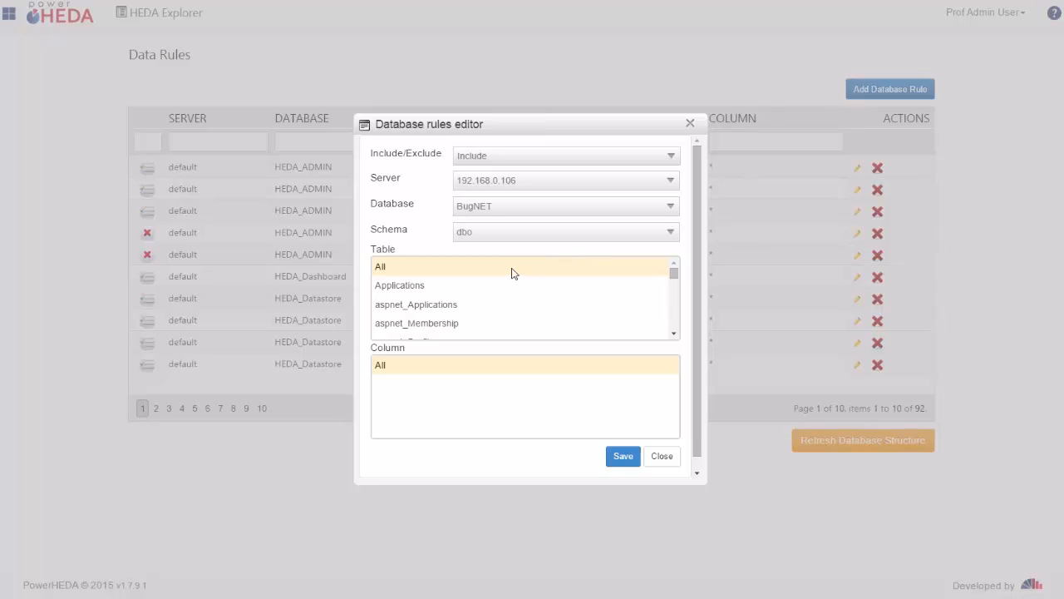
Step: Apply the rule to all tables, save it, and refresh the database structure
{"action": "left_click", "coordinate": [457, 269]}
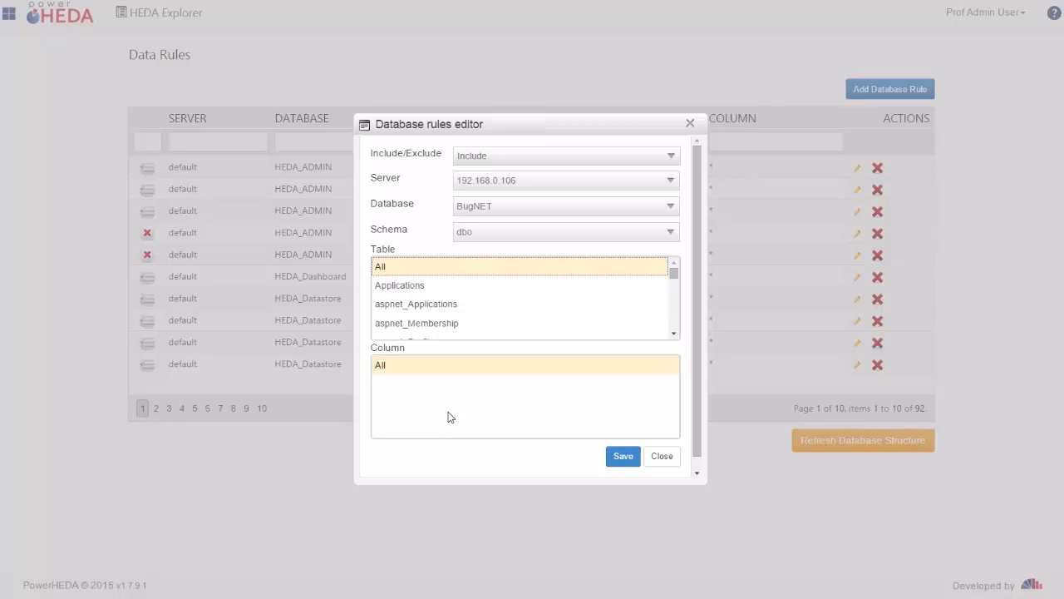
{"action": "left_click", "coordinate": [624, 457]}
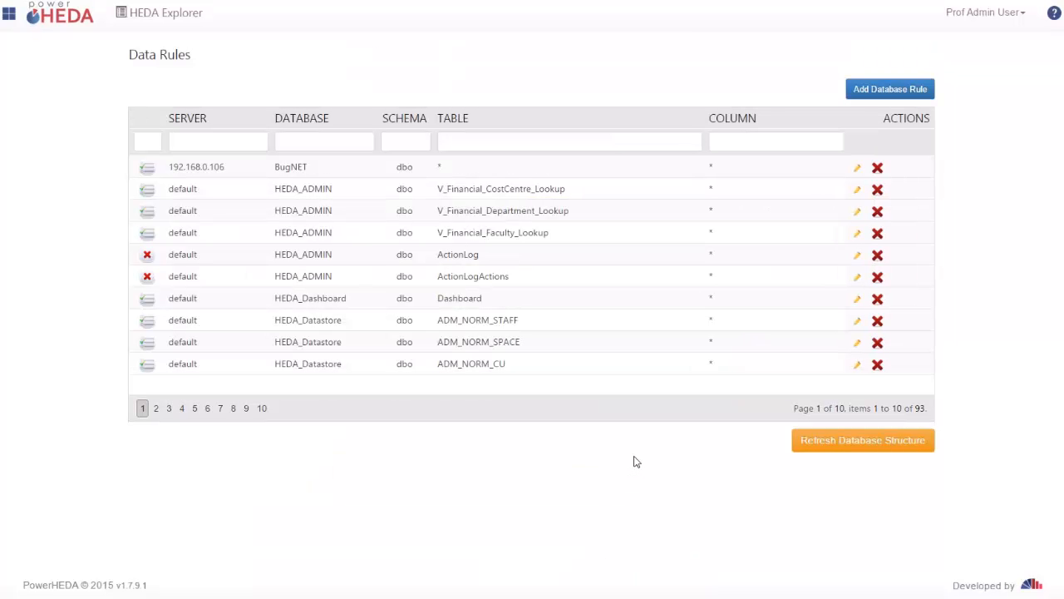
{"action": "left_click", "coordinate": [811, 449]}
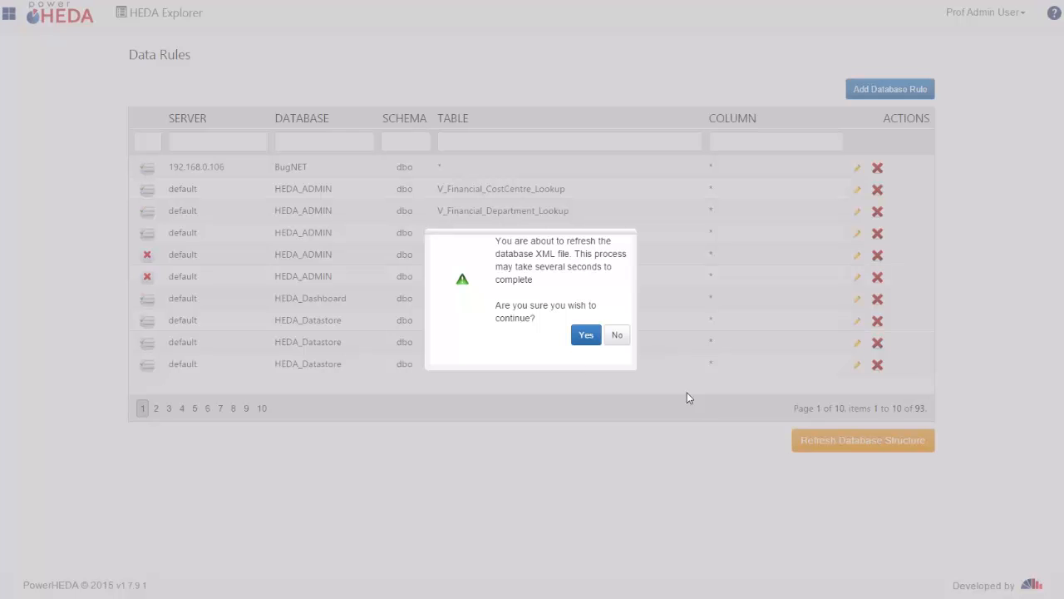
{"action": "left_click", "coordinate": [586, 337]}
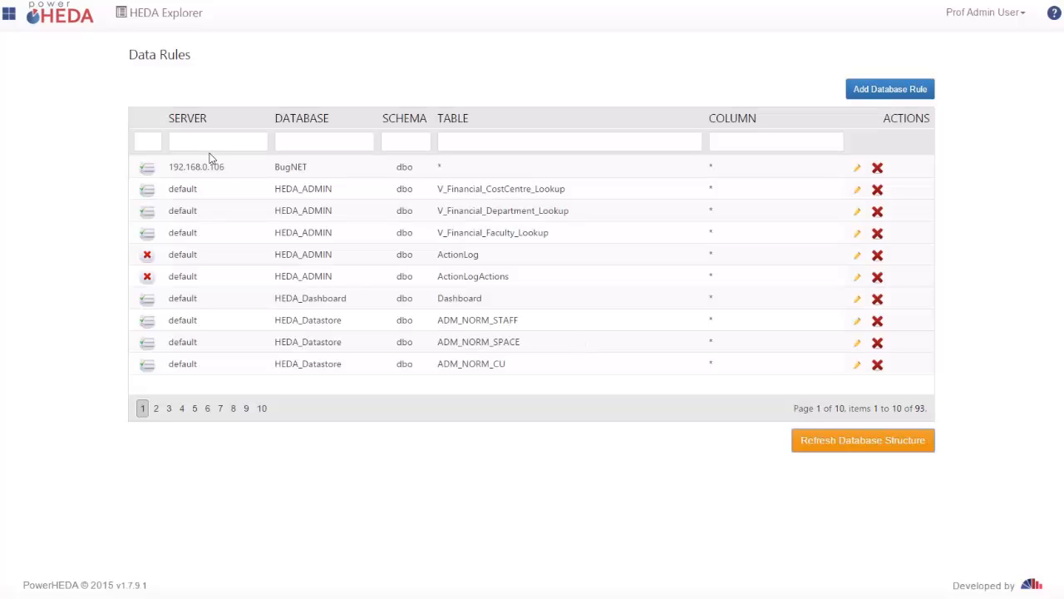
Step: Start a new dataset in the Dataset Manager and name it "Demo Database Rule Dataset"
{"action": "left_click", "coordinate": [10, 18]}
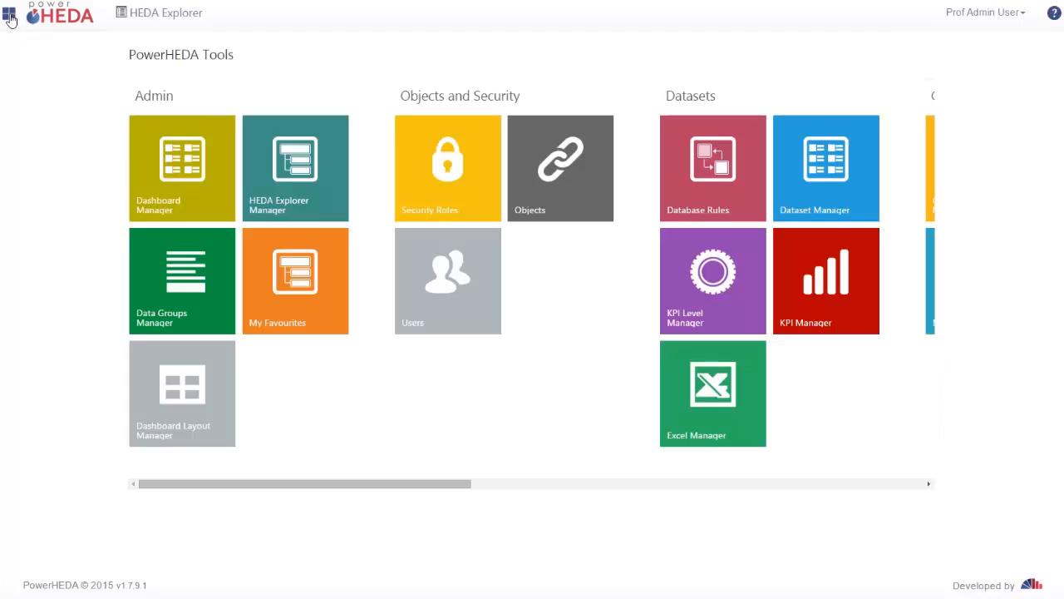
{"action": "left_click", "coordinate": [855, 192]}
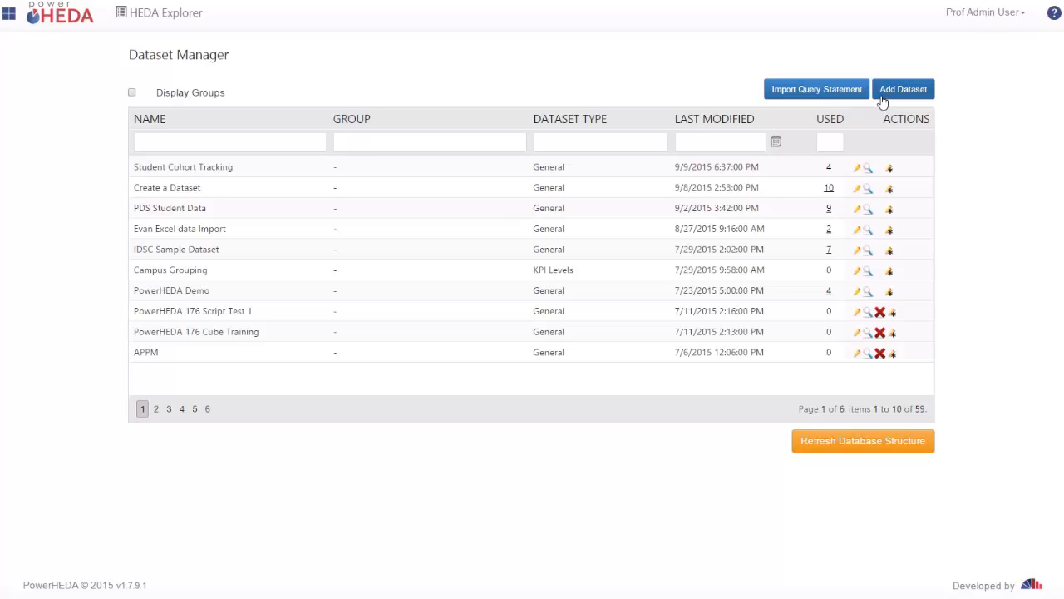
{"action": "left_click", "coordinate": [884, 99]}
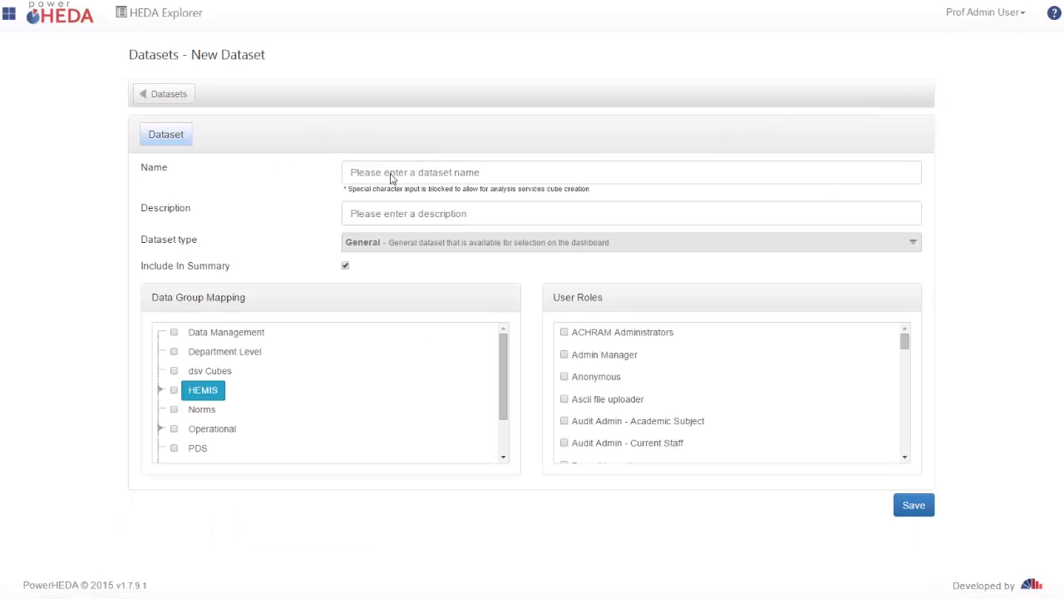
{"action": "left_click", "coordinate": [390, 174]}
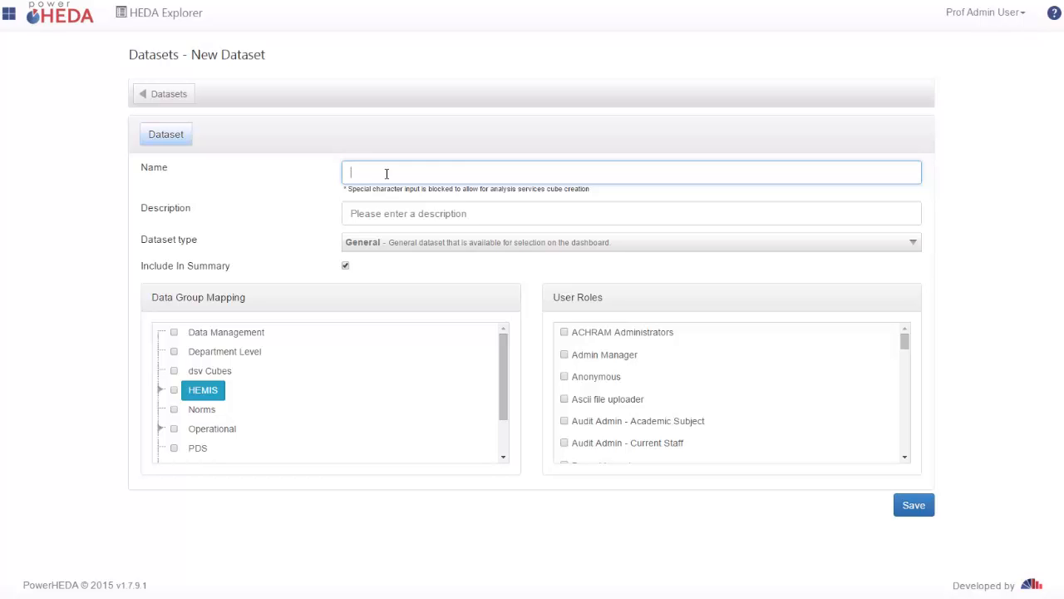
{"action": "type", "text": "Demo Database Rule Dataset"}
Step: Copy the dataset name into the description and save the new dataset
{"action": "key", "text": "ctrl+a"}
{"action": "key", "text": "ctrl+c"}
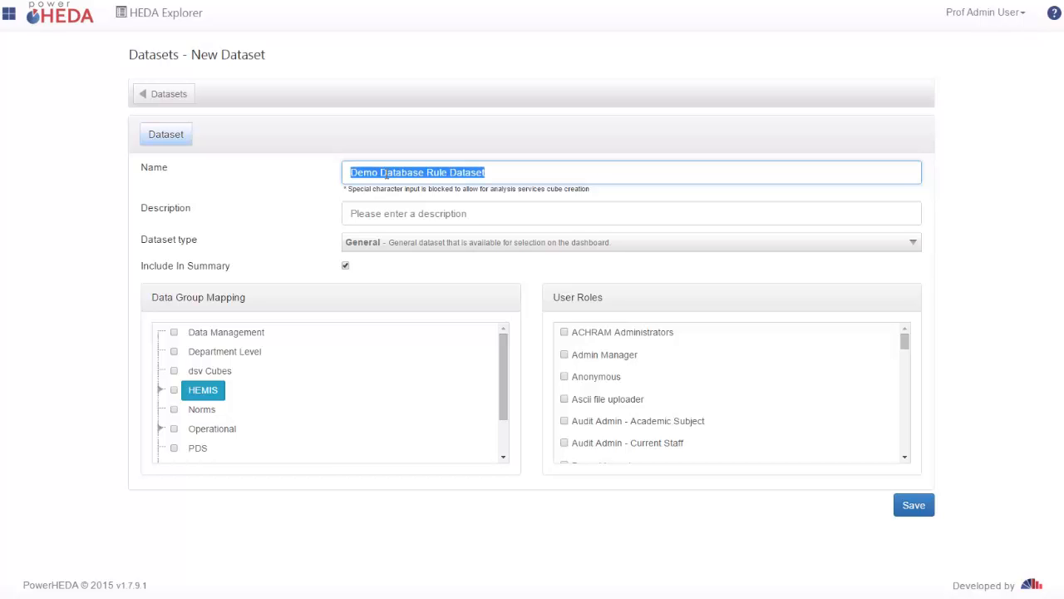
{"action": "left_click", "coordinate": [438, 213]}
{"action": "key", "text": "ctrl+v"}
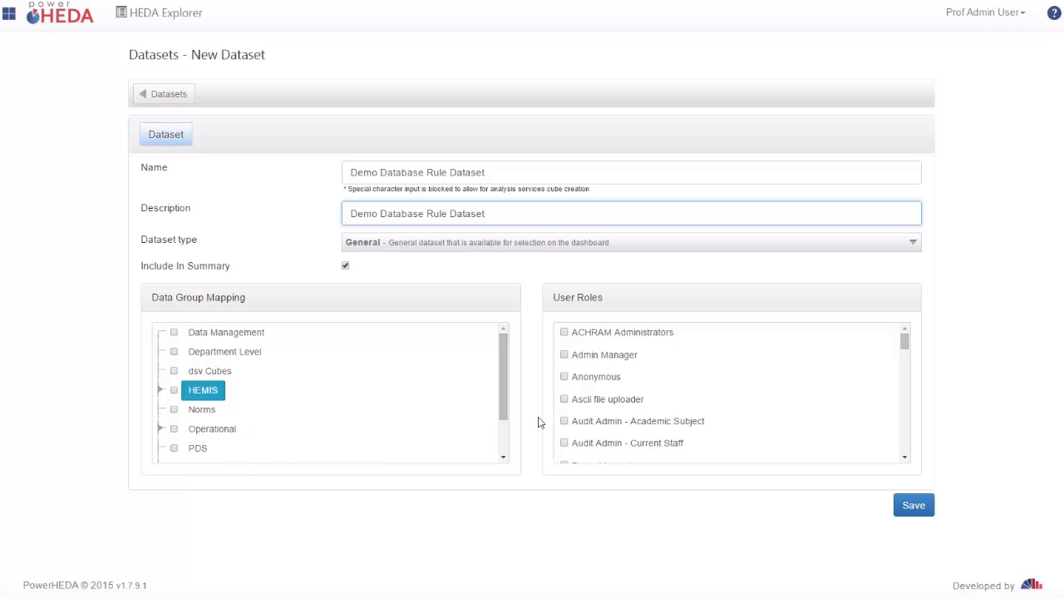
{"action": "left_click", "coordinate": [909, 514]}
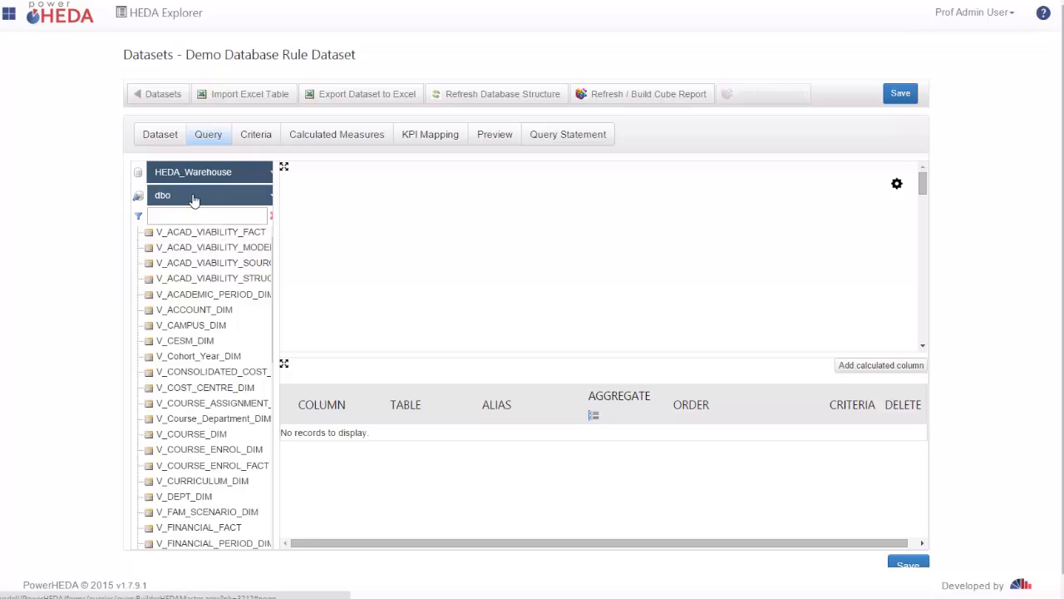
Step: Switch the query's data source to server 192.168.0.106 with the BugNET database
{"action": "left_click", "coordinate": [253, 175]}
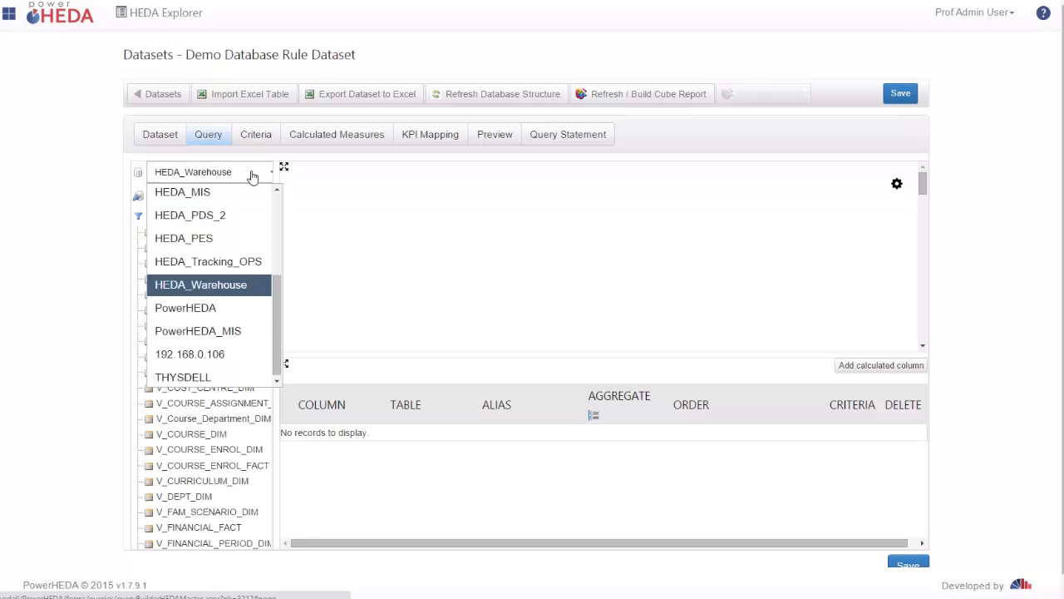
{"action": "left_click", "coordinate": [235, 360]}
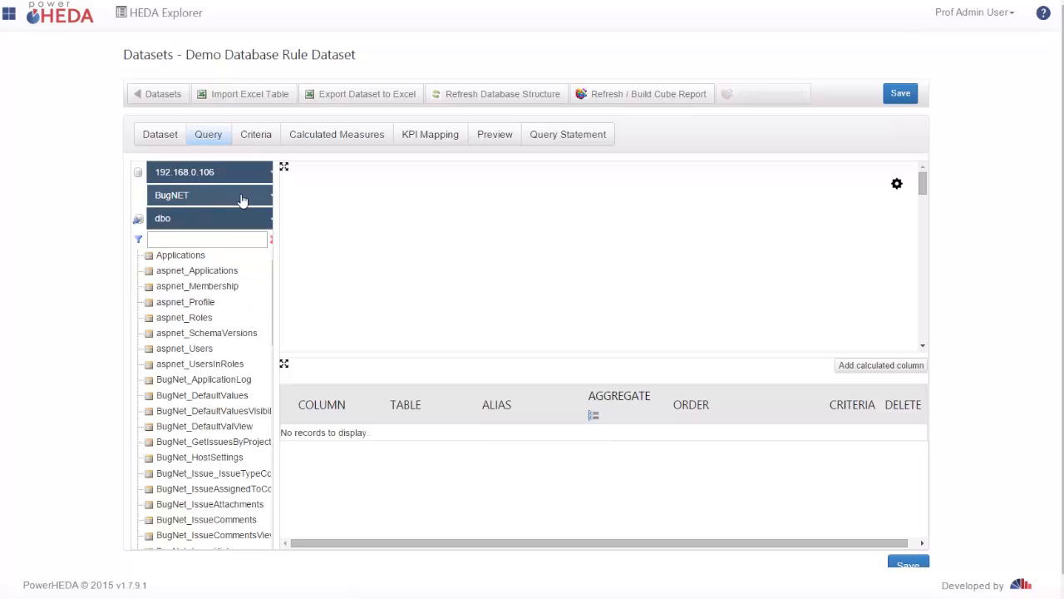
{"action": "left_click", "coordinate": [242, 198]}
{"action": "left_click", "coordinate": [242, 198]}
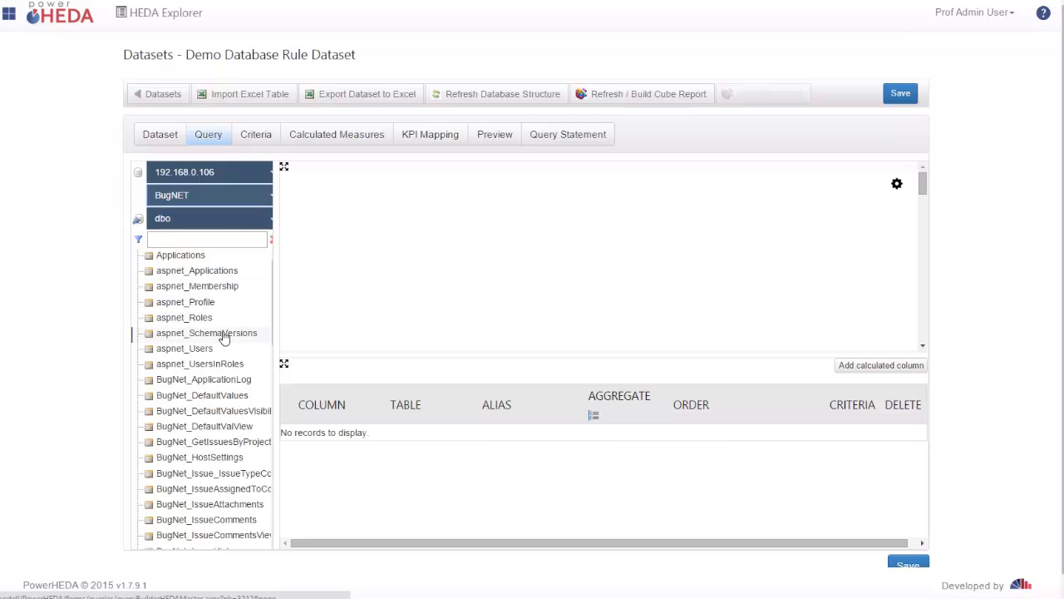
Step: Add the BugNet_IssueHistory table to the query design area and place it near the upper middle
{"action": "scroll", "coordinate": [179, 420], "scroll_direction": "down", "scroll_amount": 2}
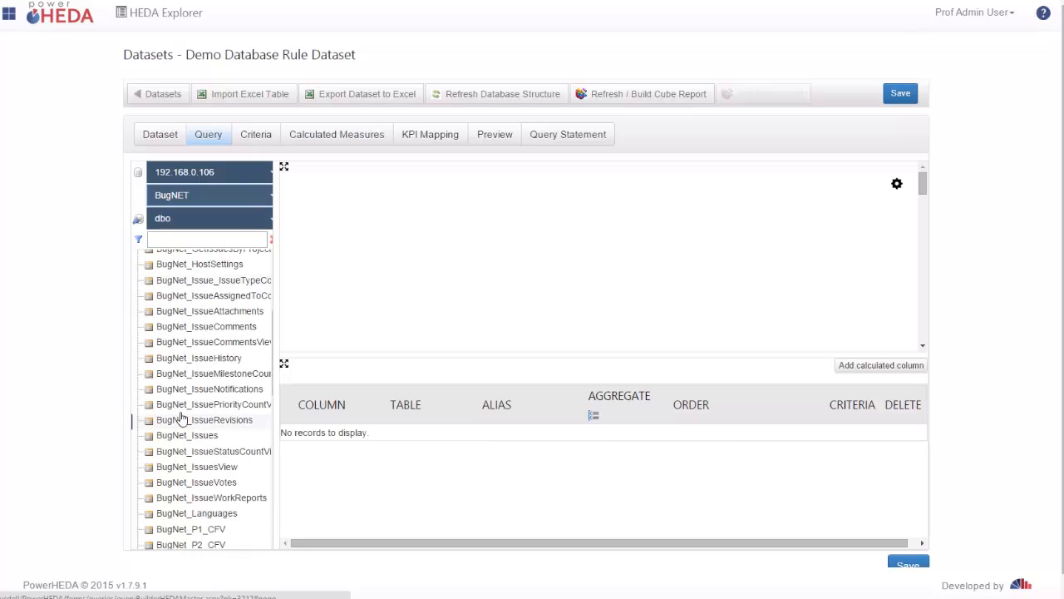
{"action": "left_click_drag", "start_coordinate": [170, 358], "coordinate": [600, 230]}
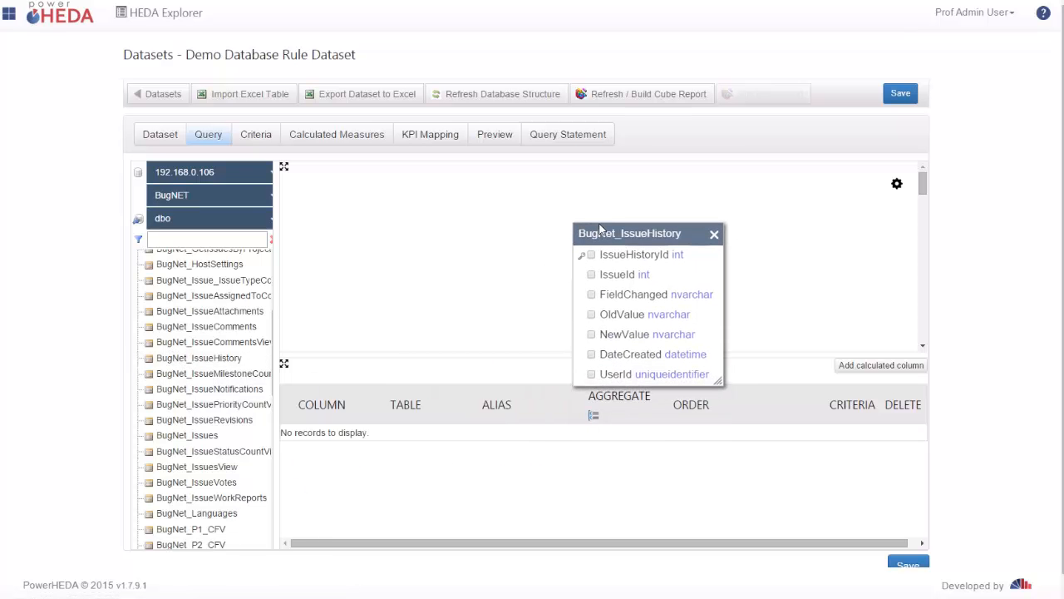
{"action": "left_click_drag", "start_coordinate": [600, 230], "coordinate": [435, 208]}
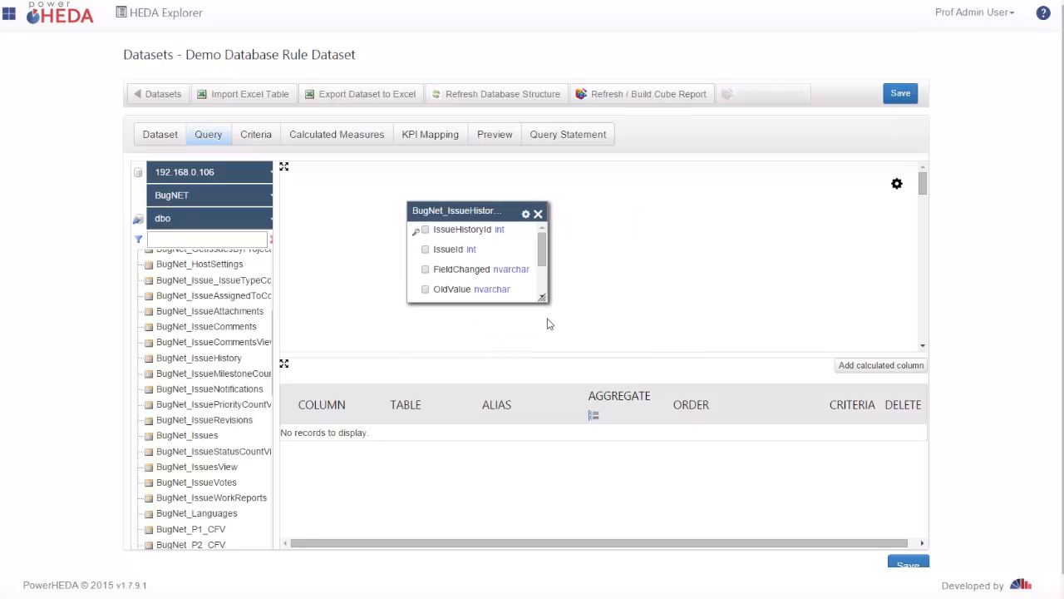
Step: Include the IssueId column of BugNet_IssueHistory in the query and save the dataset
{"action": "left_click", "coordinate": [425, 249]}
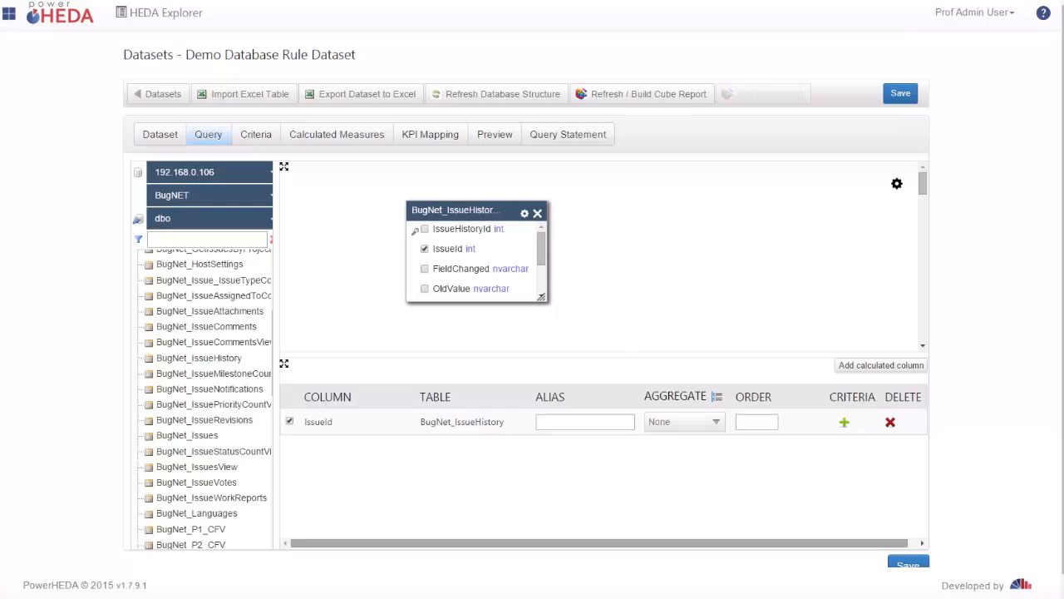
{"action": "left_click", "coordinate": [909, 566]}
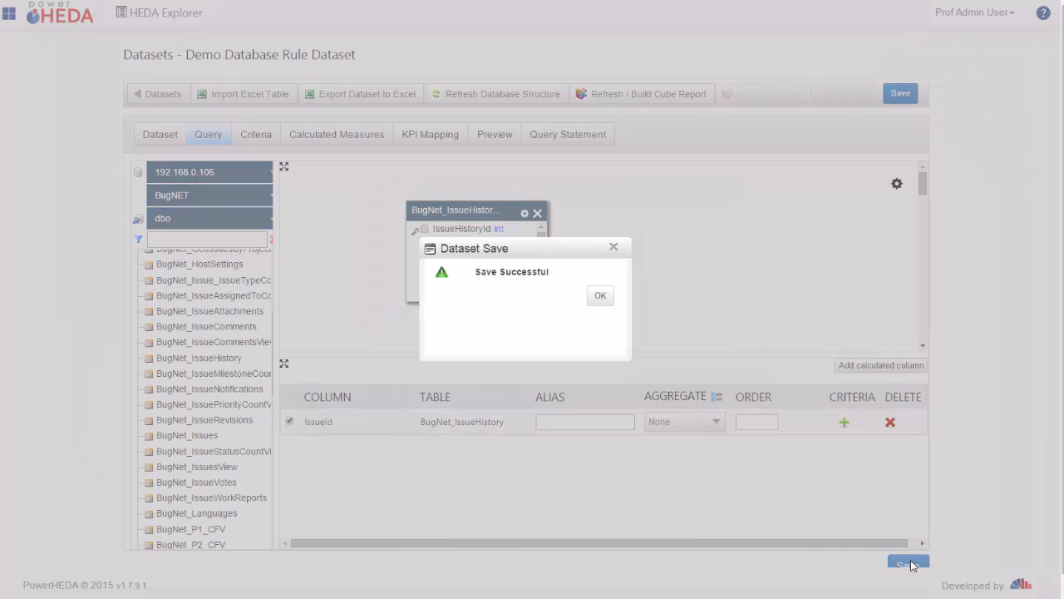
{"action": "left_click", "coordinate": [602, 297]}
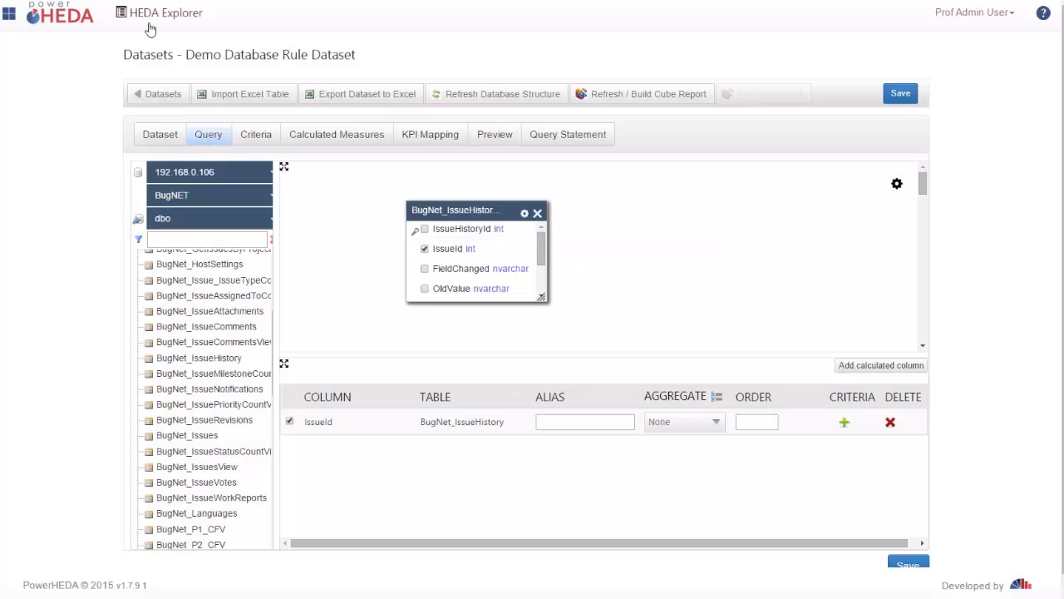
Step: Go to the dashboard home page
{"action": "left_click", "coordinate": [64, 18]}
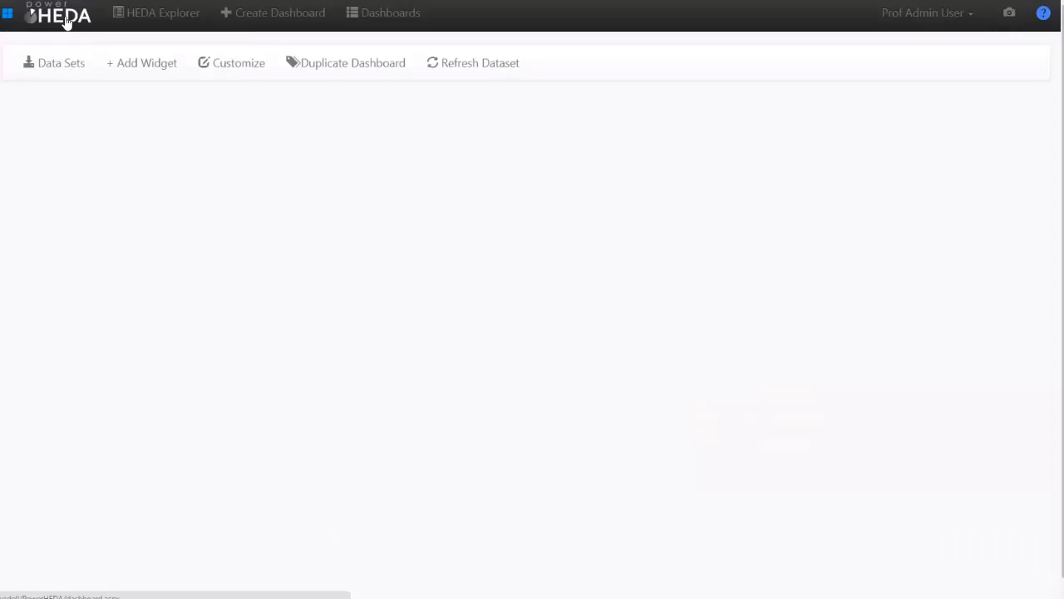